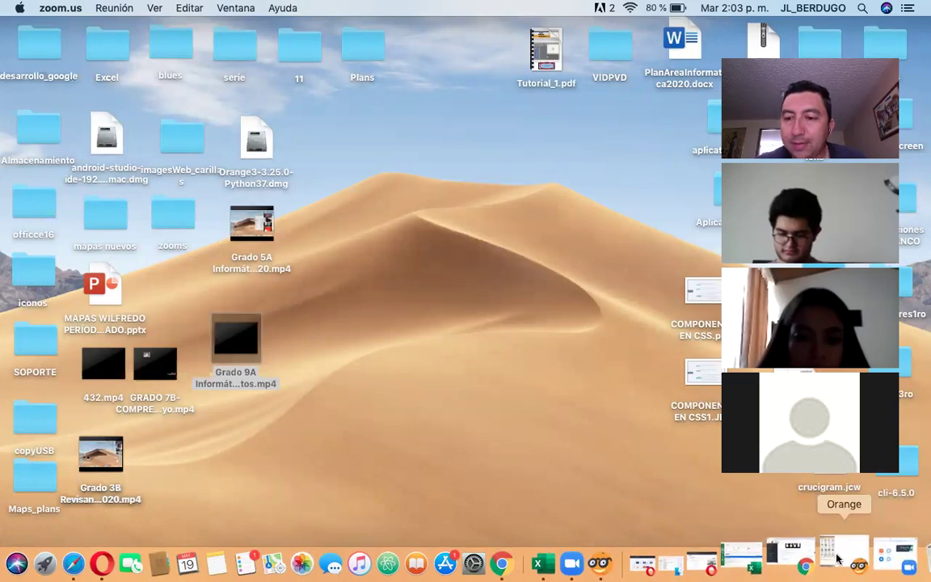
Switch to Chrome and view the Orange download page for Windows that the course page links to.
{"action": "left_click", "coordinate": [806, 554]}
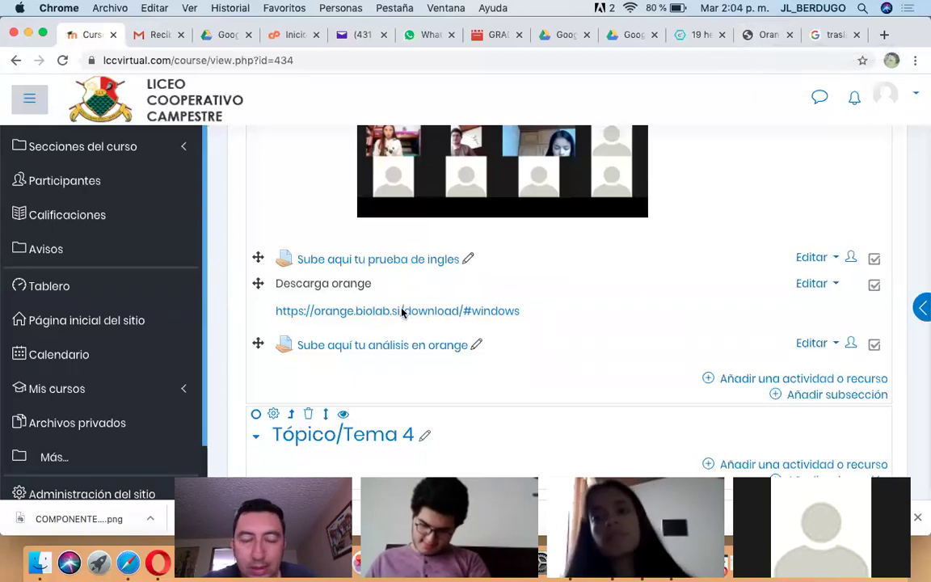
{"action": "left_click", "coordinate": [763, 36]}
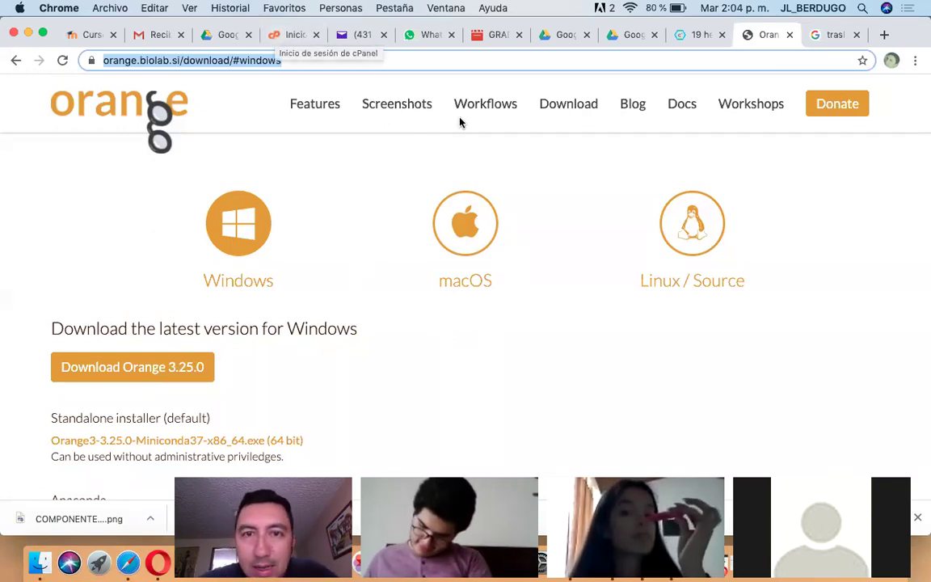
{"action": "left_click", "coordinate": [28, 34]}
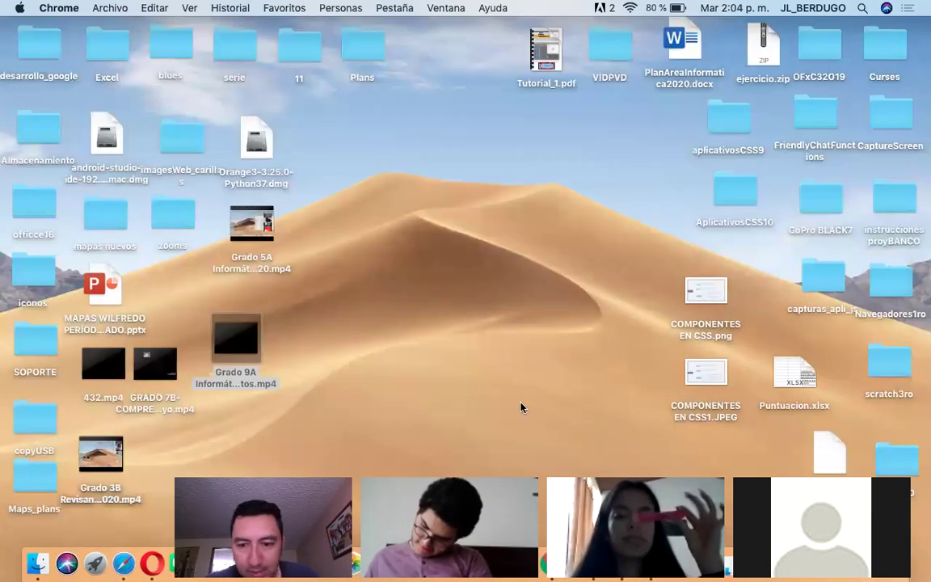
Switch to Orange and look through the Data widgets and the other widget categories in the toolbox.
{"action": "left_click", "coordinate": [665, 553]}
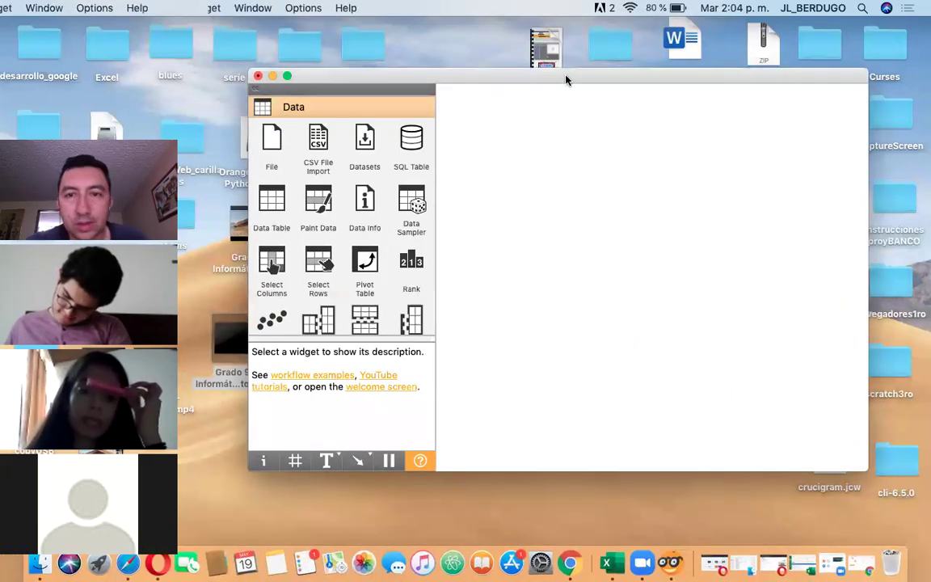
{"action": "left_click_drag", "start_coordinate": [567, 80], "coordinate": [501, 142]}
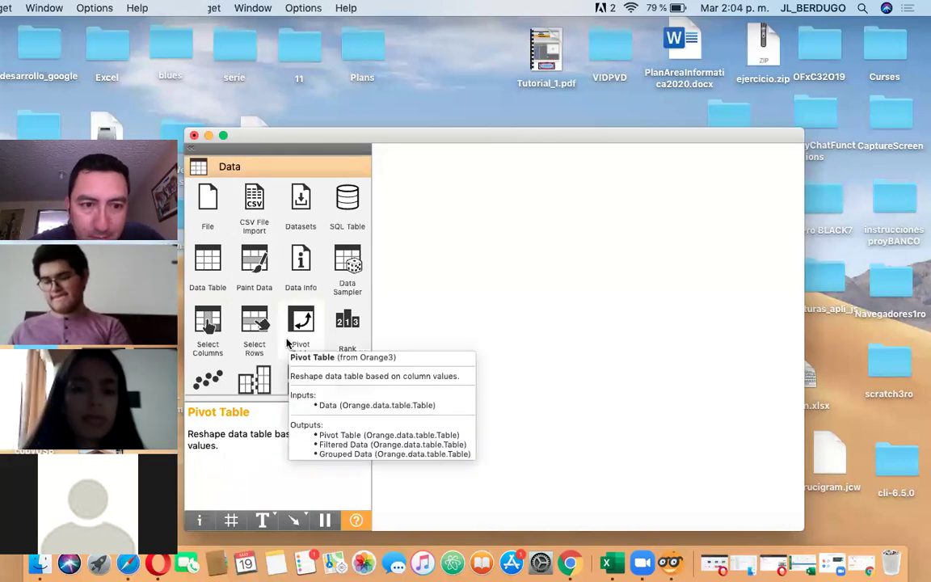
{"action": "scroll", "coordinate": [287, 344], "scroll_direction": "down", "scroll_amount": 3}
{"action": "scroll", "coordinate": [287, 344], "scroll_direction": "down", "scroll_amount": 5}
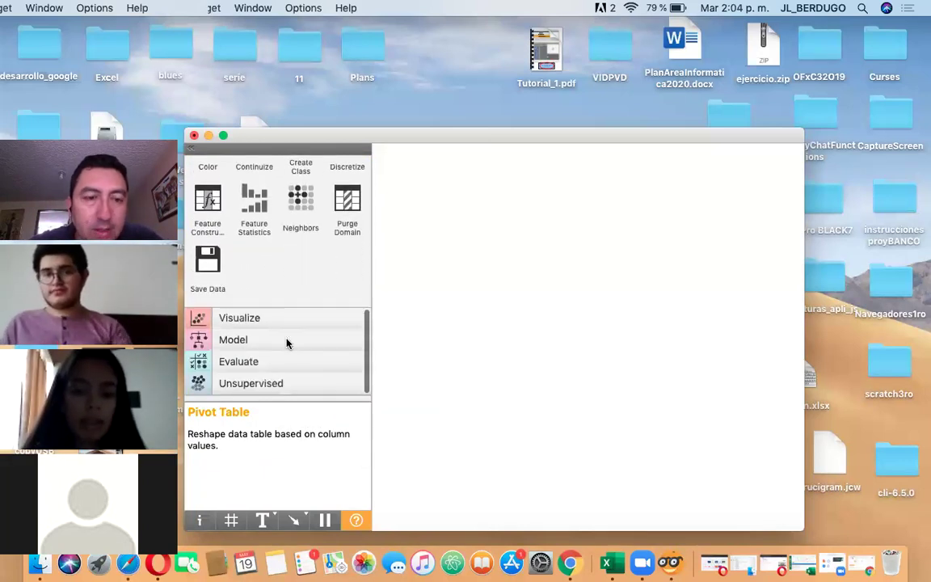
{"action": "scroll", "coordinate": [287, 344], "scroll_direction": "down", "scroll_amount": 2}
{"action": "scroll", "coordinate": [287, 344], "scroll_direction": "up", "scroll_amount": 10}
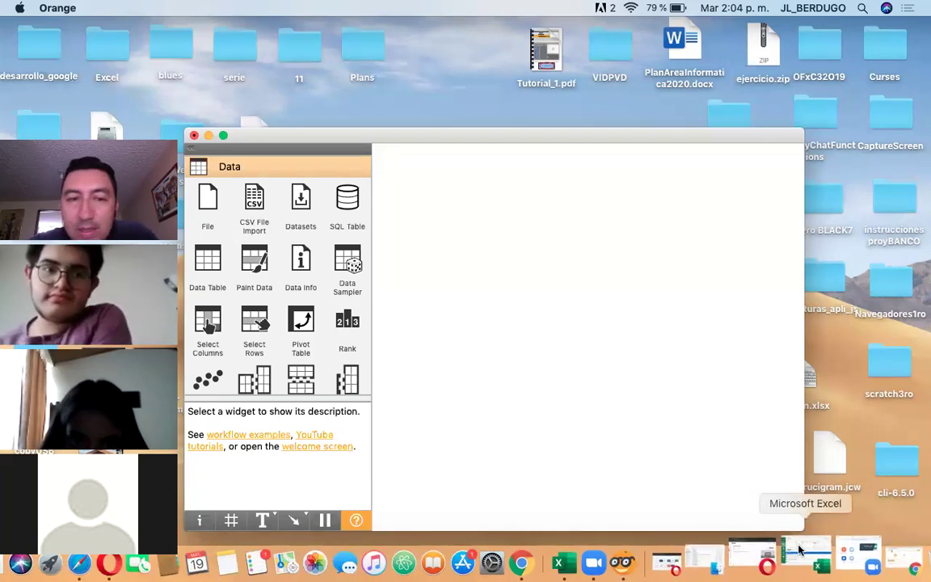
Switch to Excel and open the recent workbook Puntuacion, moving its window so the table is unobstructed.
{"action": "left_click", "coordinate": [769, 553]}
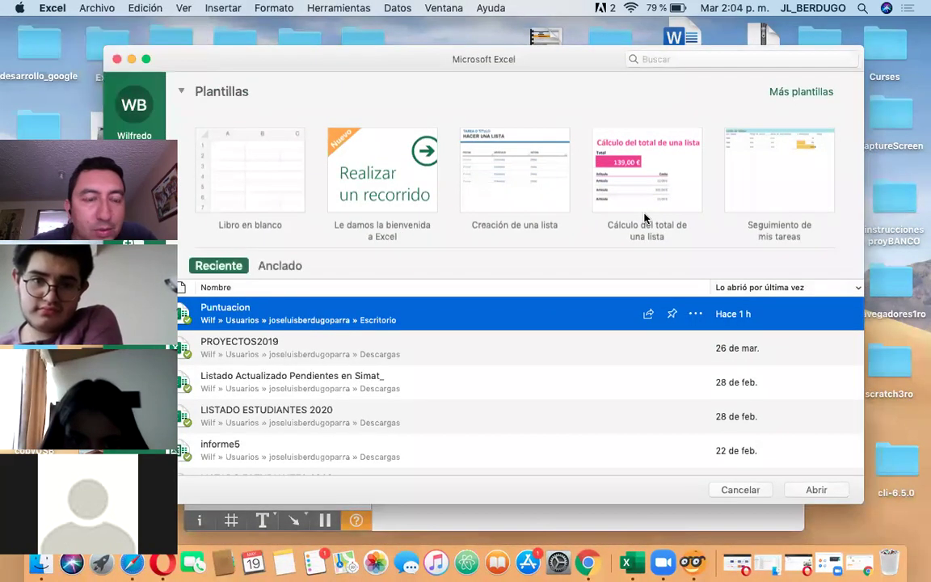
{"action": "double_click", "coordinate": [224, 311]}
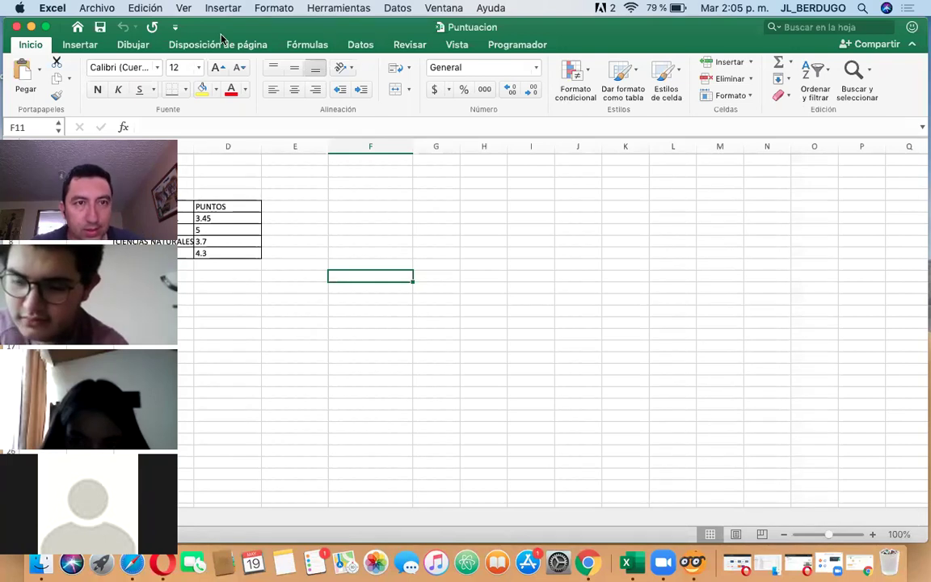
{"action": "left_click_drag", "start_coordinate": [246, 23], "coordinate": [397, 25]}
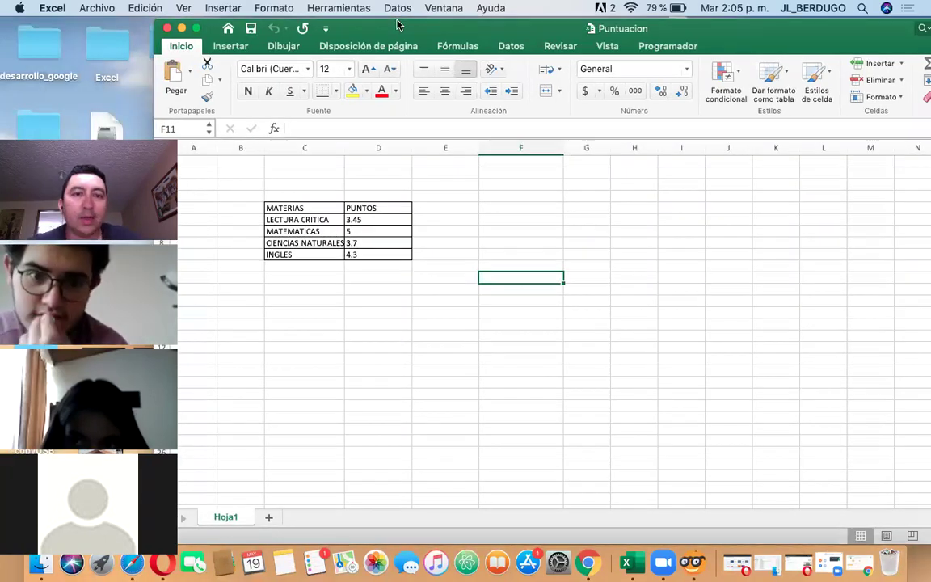
Examine the table's MATERIAS and PUNTOS headers, the subjects from LECTURA CRITICA to INGLES, and their scores.
{"action": "left_click", "coordinate": [313, 208]}
{"action": "left_click", "coordinate": [347, 208]}
{"action": "left_click", "coordinate": [318, 218]}
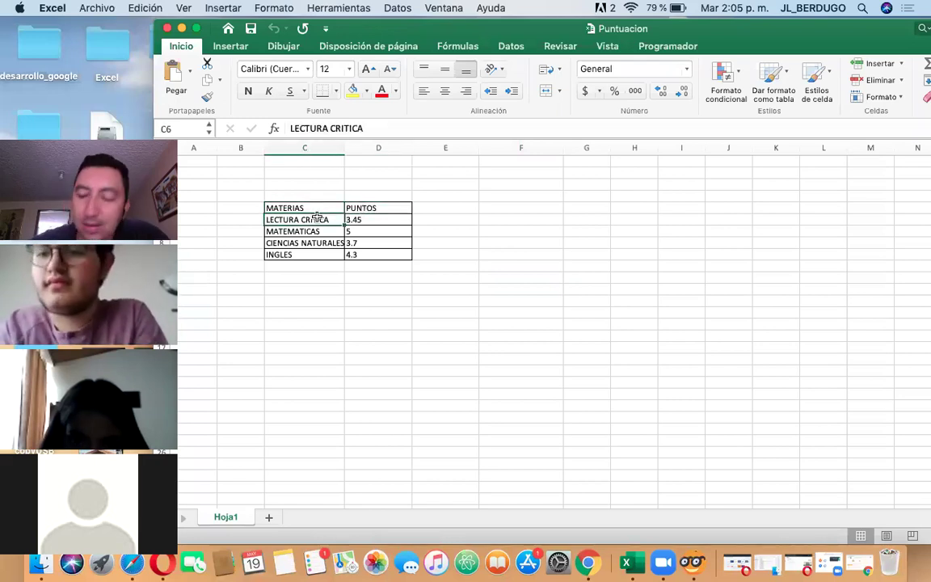
{"action": "key", "text": "Down"}
{"action": "key", "text": "Down"}
{"action": "key", "text": "Down"}
{"action": "key", "text": "Up"}
{"action": "key", "text": "Up"}
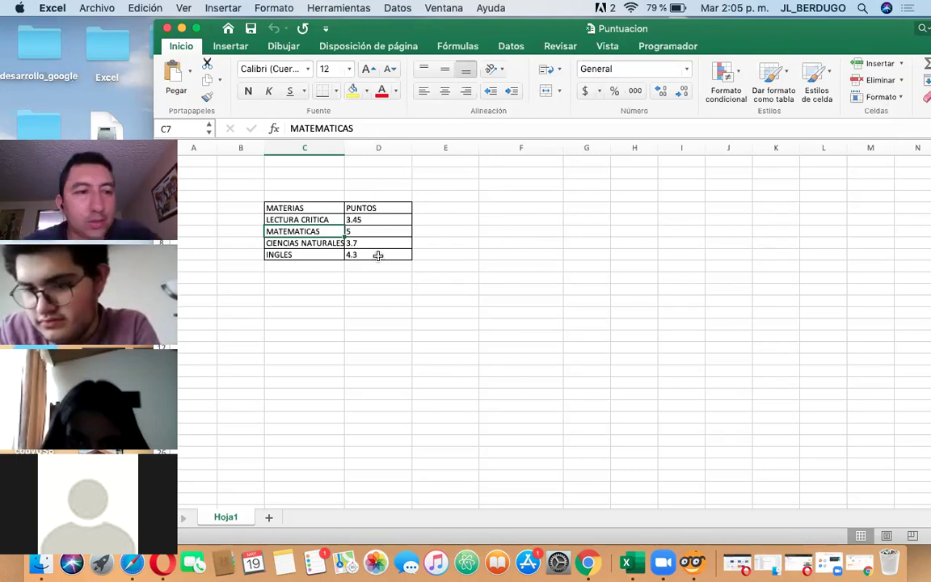
{"action": "left_click", "coordinate": [316, 256]}
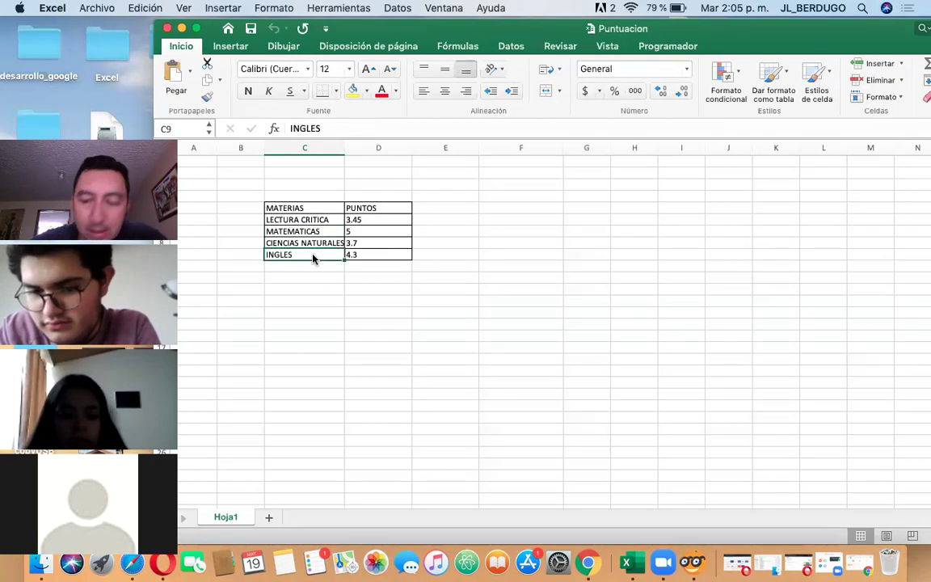
{"action": "key", "text": "Up"}
{"action": "key", "text": "Up"}
{"action": "key", "text": "Up"}
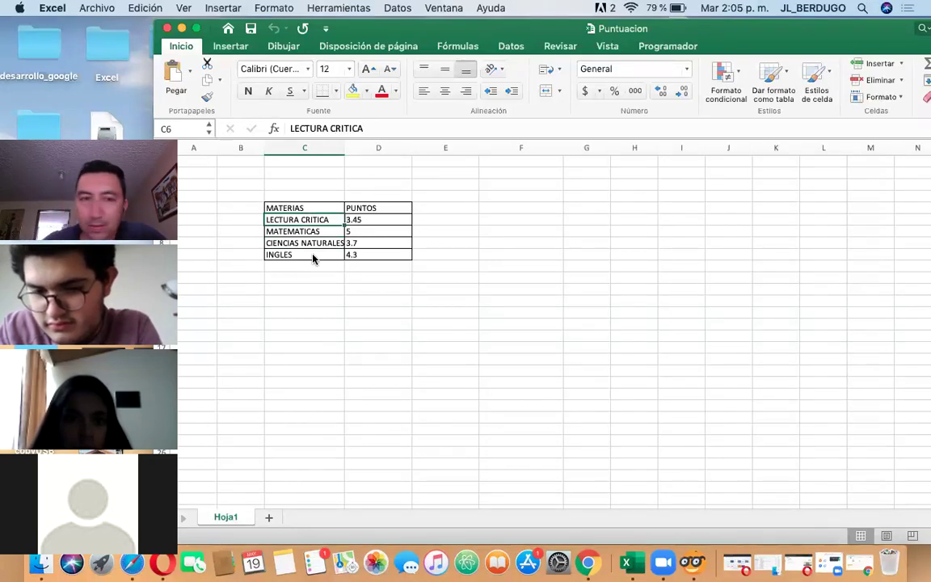
{"action": "key", "text": "Right"}
{"action": "key", "text": "Down"}
{"action": "key", "text": "Down"}
{"action": "key", "text": "Down"}
{"action": "key", "text": "Down"}
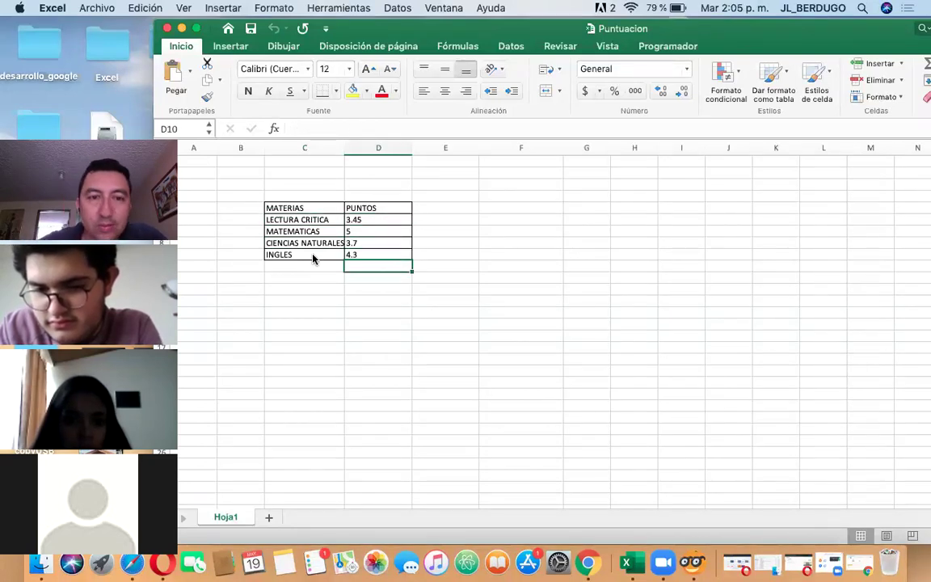
Review how the table is structured, from the MATERIAS header through the subject rows to each PUNTOS score.
{"action": "left_click", "coordinate": [315, 206]}
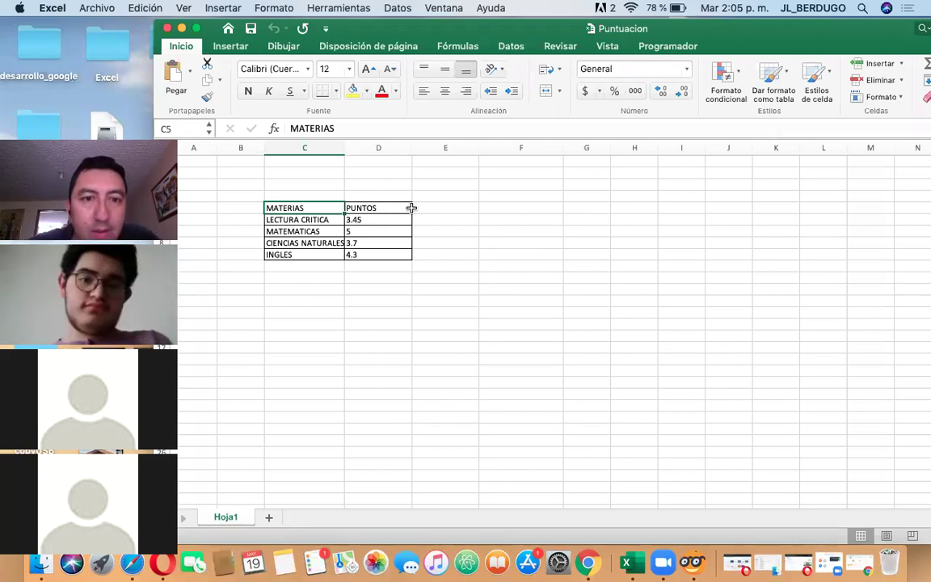
{"action": "left_click", "coordinate": [301, 226]}
{"action": "key", "text": "Down"}
{"action": "key", "text": "Down"}
{"action": "key", "text": "Down"}
{"action": "key", "text": "Right"}
{"action": "key", "text": "Right"}
{"action": "key", "text": "Up"}
{"action": "key", "text": "Left"}
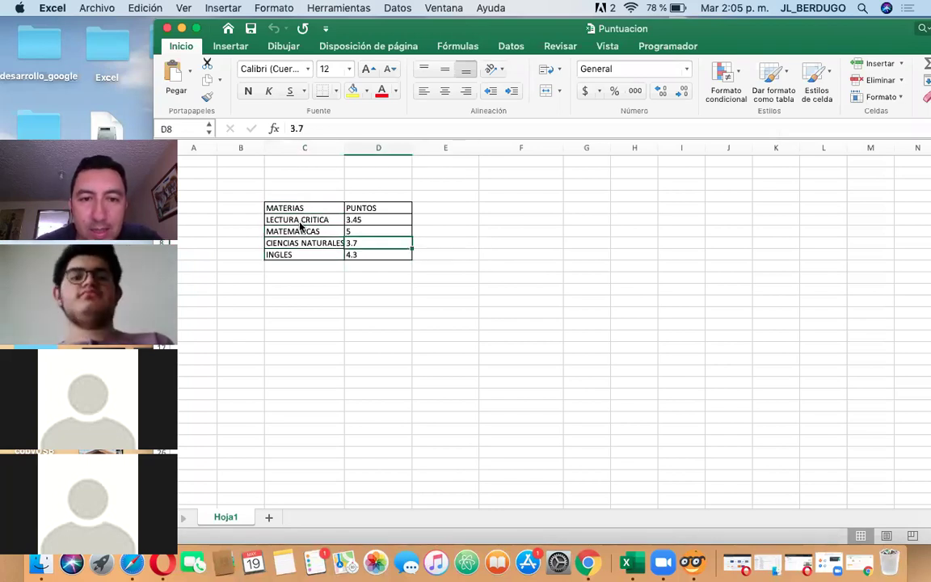
{"action": "key", "text": "Up"}
{"action": "key", "text": "Up"}
{"action": "key", "text": "Down"}
{"action": "key", "text": "Down"}
{"action": "key", "text": "Down"}
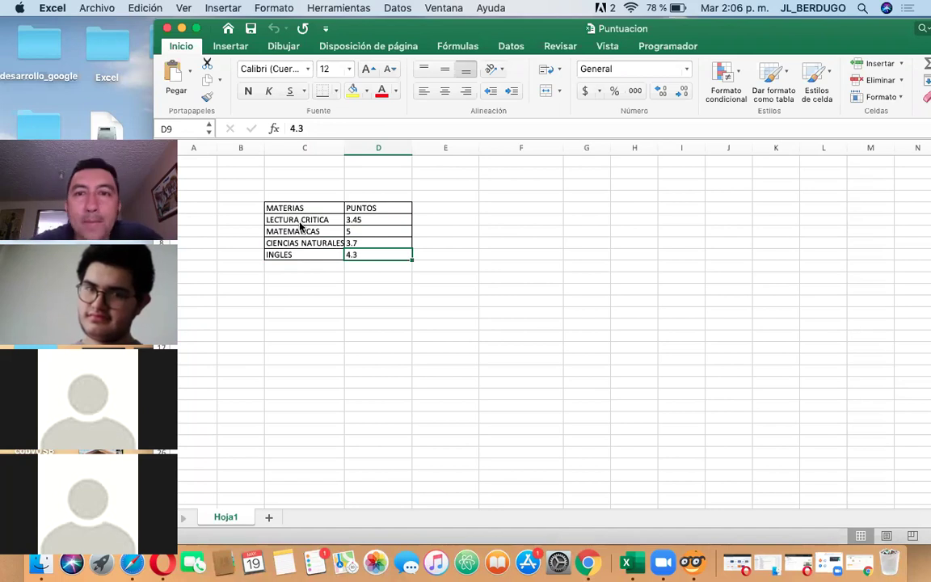
{"action": "left_click", "coordinate": [97, 8]}
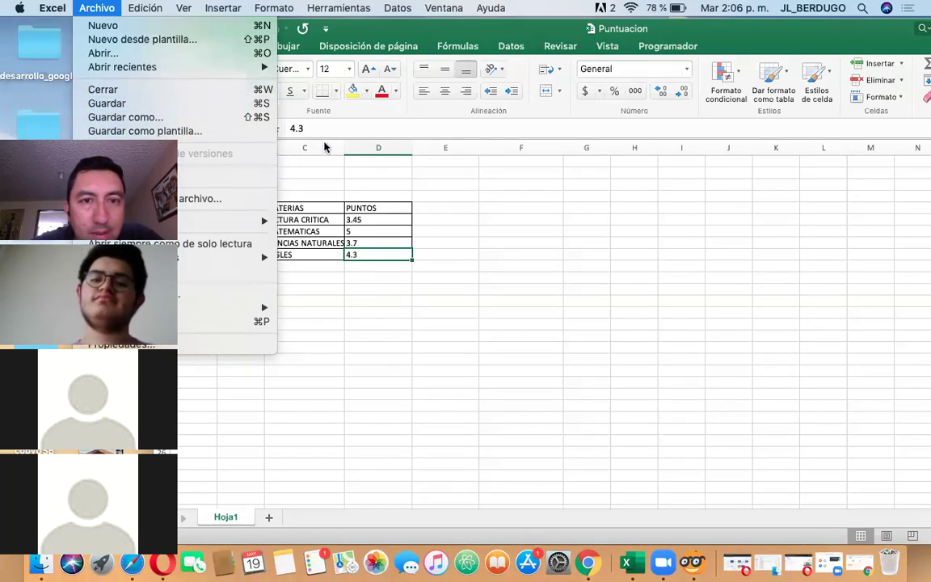
{"action": "left_click", "coordinate": [451, 108]}
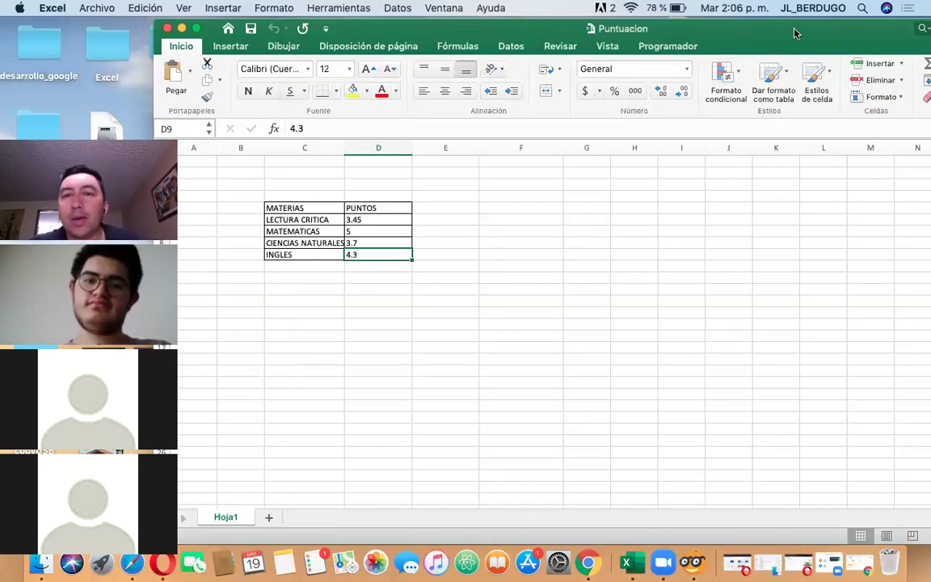
{"action": "left_click_drag", "start_coordinate": [794, 33], "coordinate": [795, 60]}
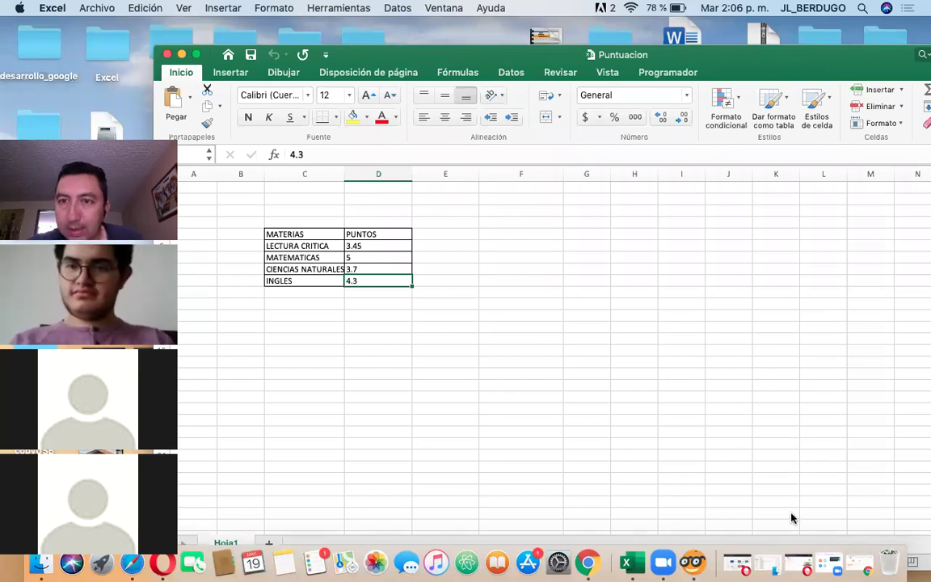
Minimize the workbook, return to Orange and place a File widget on the empty workflow canvas.
{"action": "left_click", "coordinate": [181, 54]}
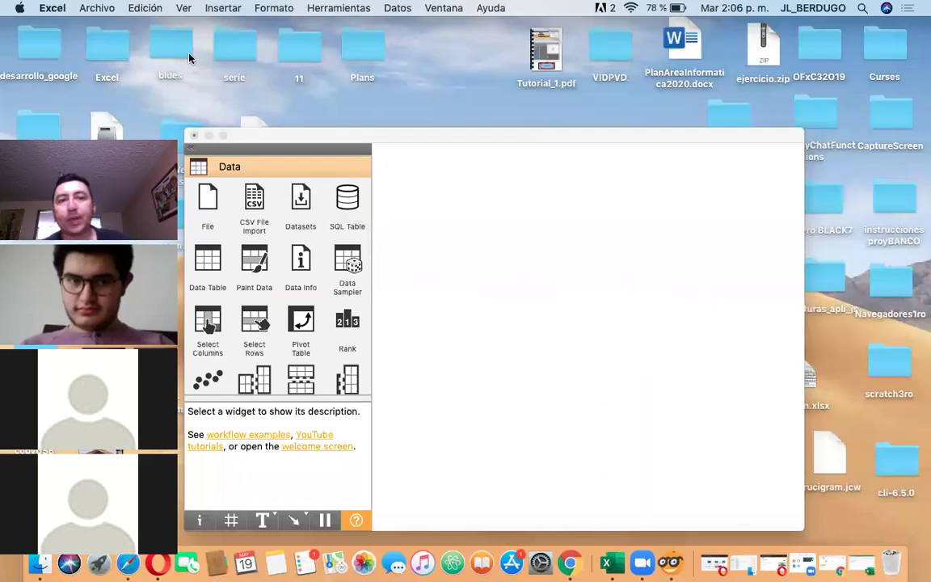
{"action": "left_click_drag", "start_coordinate": [314, 141], "coordinate": [340, 115]}
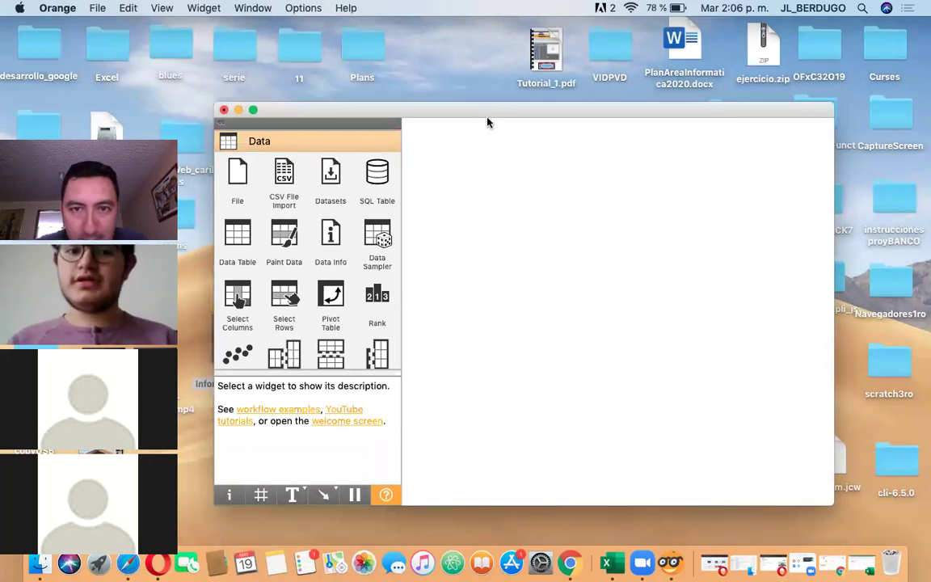
{"action": "left_click_drag", "start_coordinate": [516, 114], "coordinate": [485, 113]}
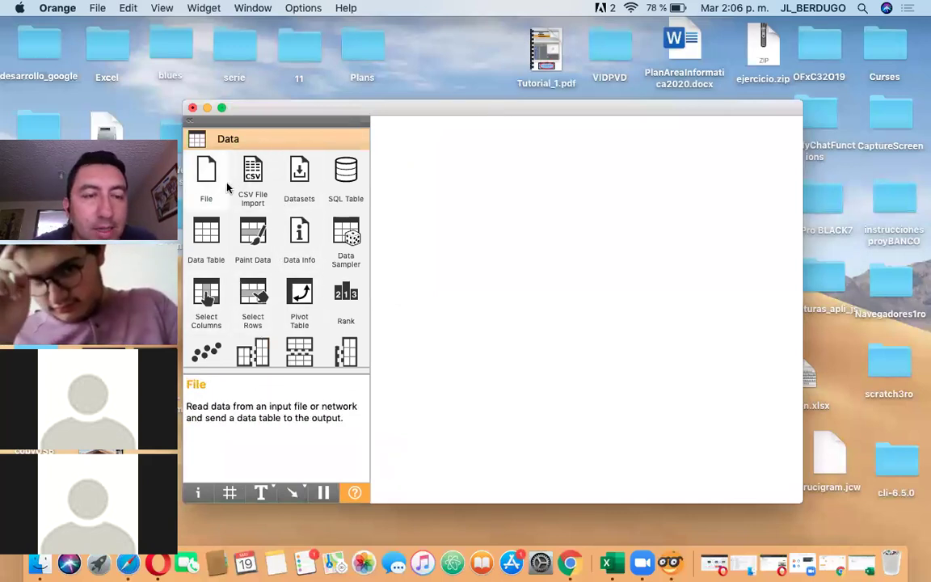
{"action": "left_click", "coordinate": [204, 171]}
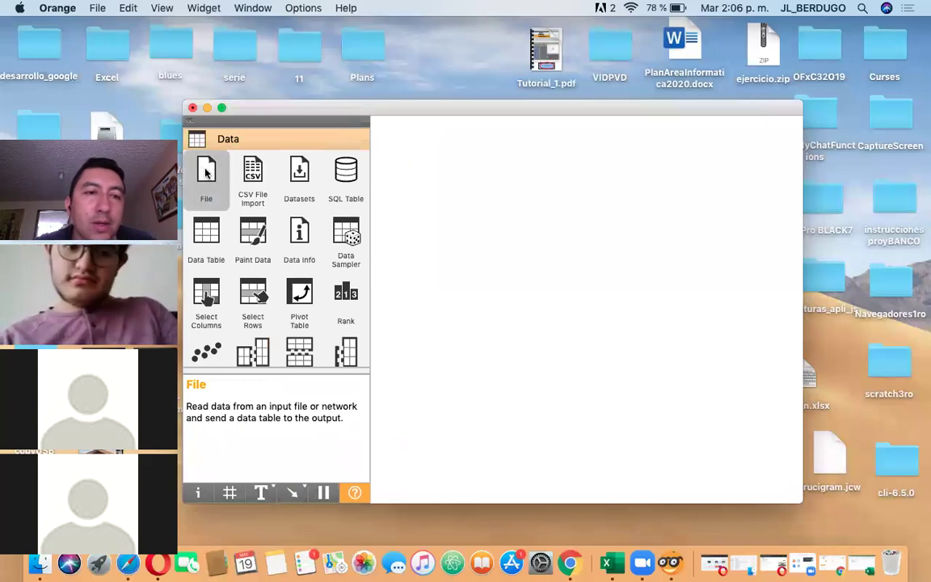
{"action": "left_click_drag", "start_coordinate": [479, 208], "coordinate": [479, 209]}
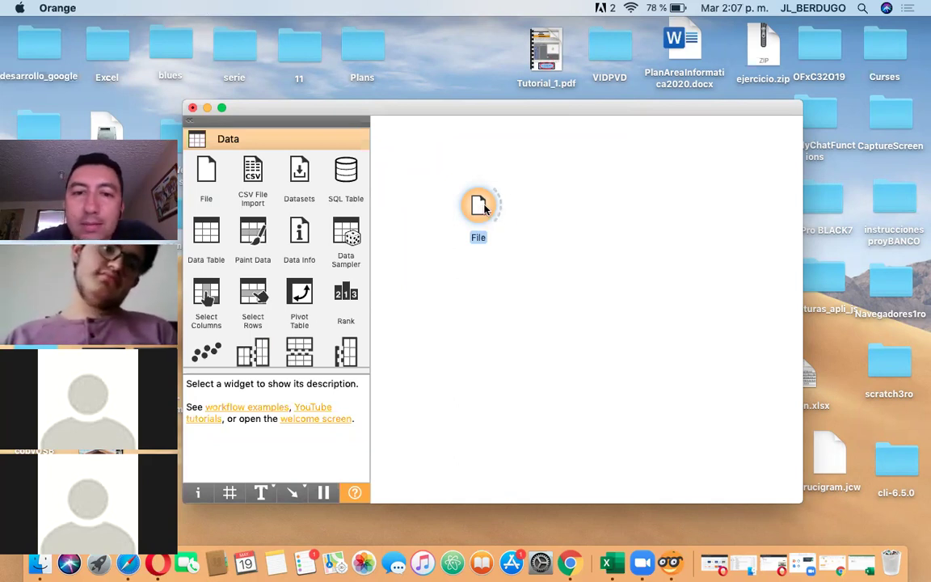
Open the File widget, keep Puntuacion.xlsx as its data source and close the widget's window.
{"action": "double_click", "coordinate": [484, 208]}
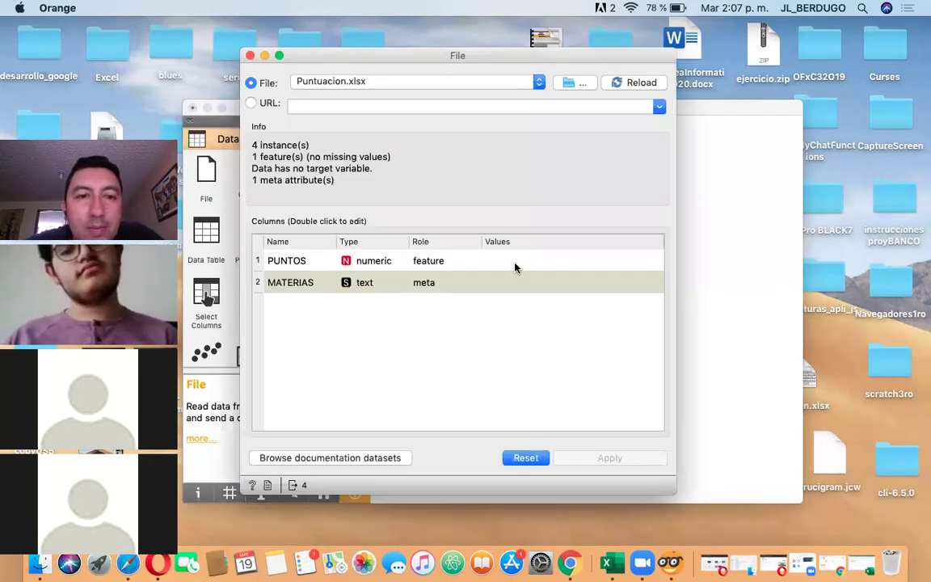
{"action": "left_click", "coordinate": [537, 83]}
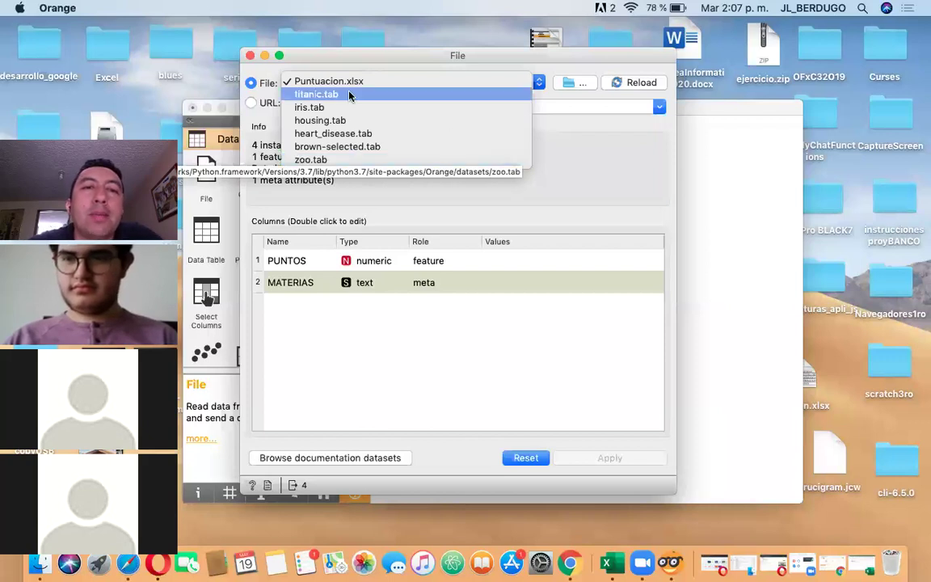
{"action": "left_click", "coordinate": [435, 82]}
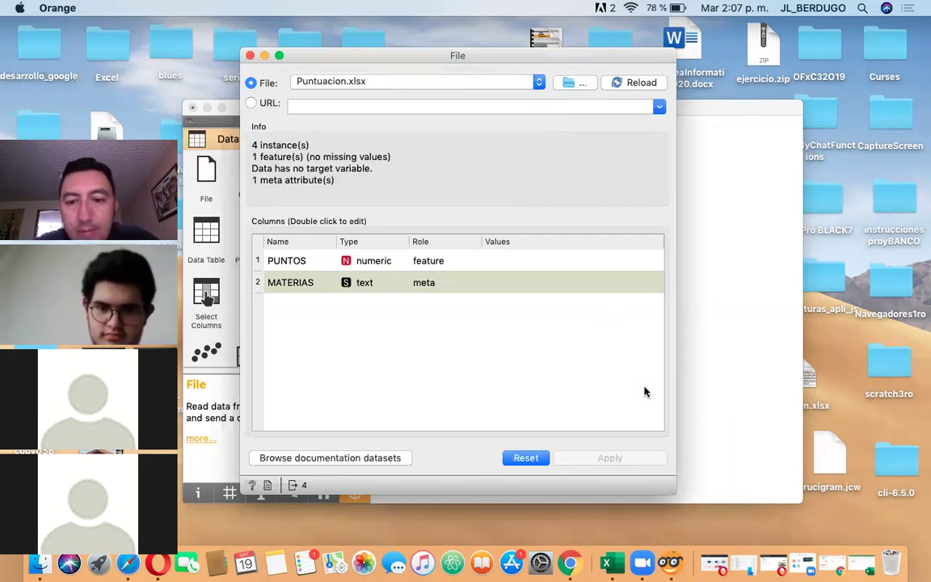
{"action": "left_click", "coordinate": [537, 84]}
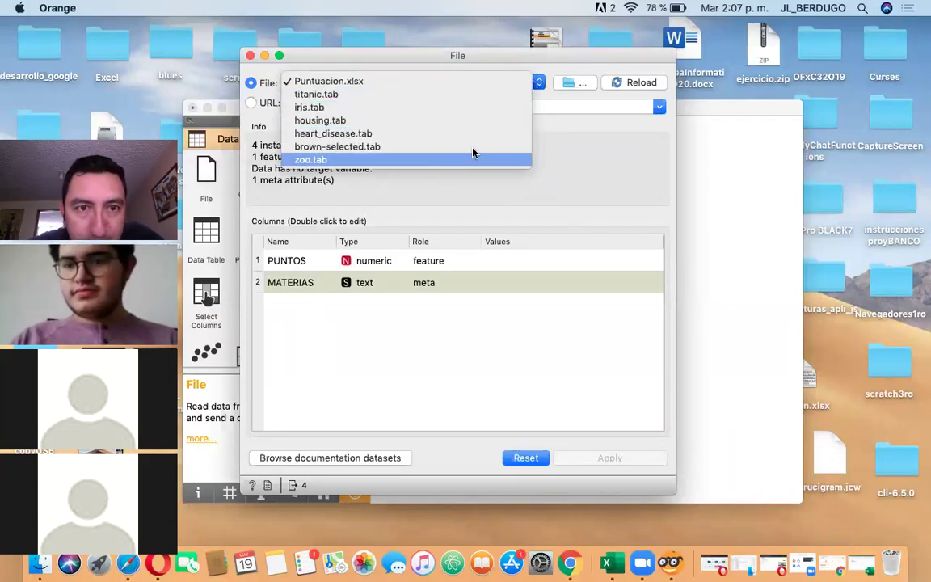
{"action": "left_click", "coordinate": [465, 80]}
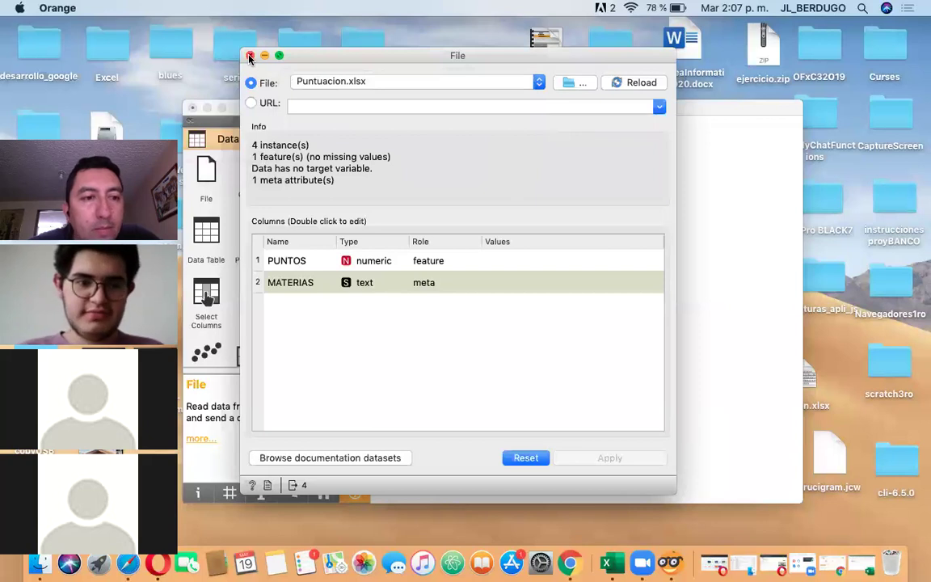
{"action": "left_click", "coordinate": [249, 56]}
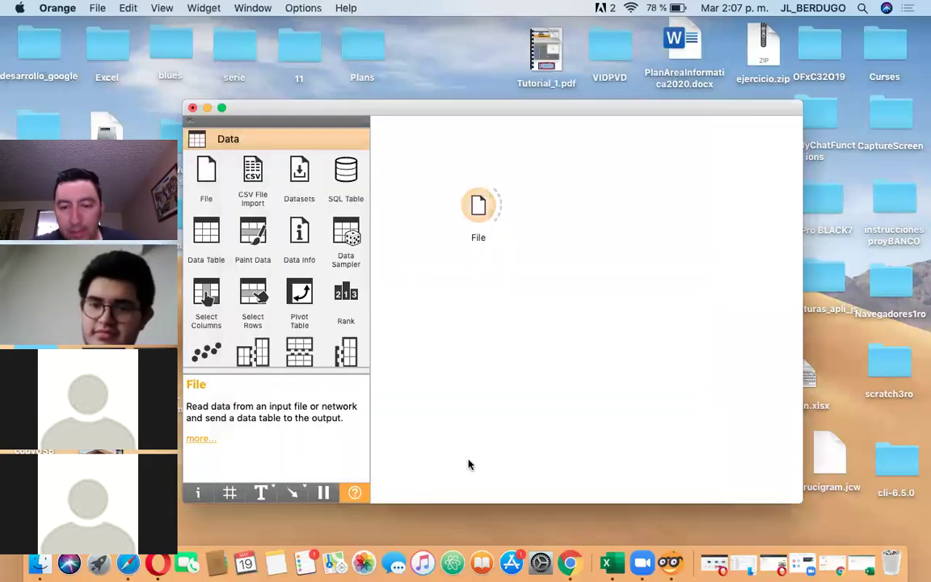
Switch to Chrome and show the course page, with the video thumbnails moved off its navigation.
{"action": "left_click", "coordinate": [580, 557]}
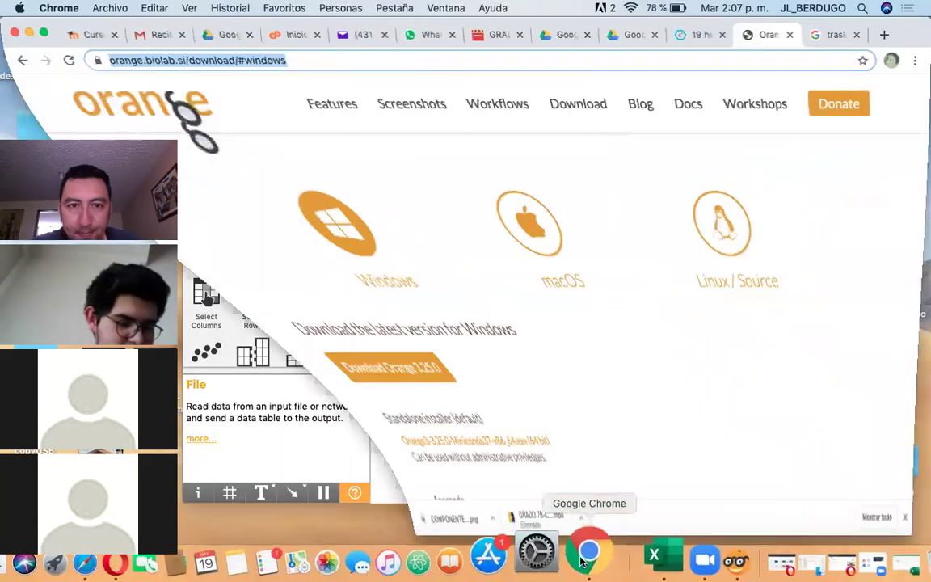
{"action": "left_click", "coordinate": [89, 35]}
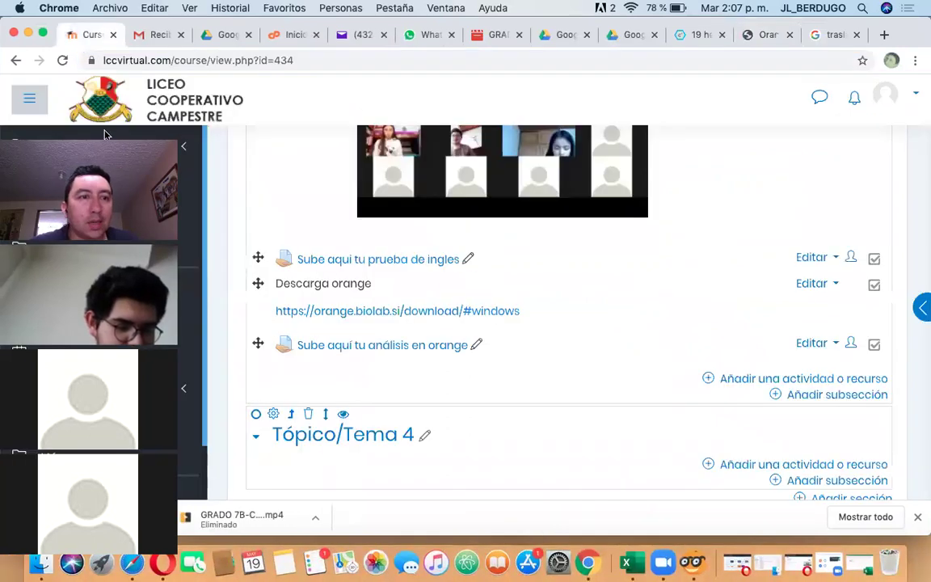
{"action": "left_click_drag", "start_coordinate": [101, 139], "coordinate": [845, 178]}
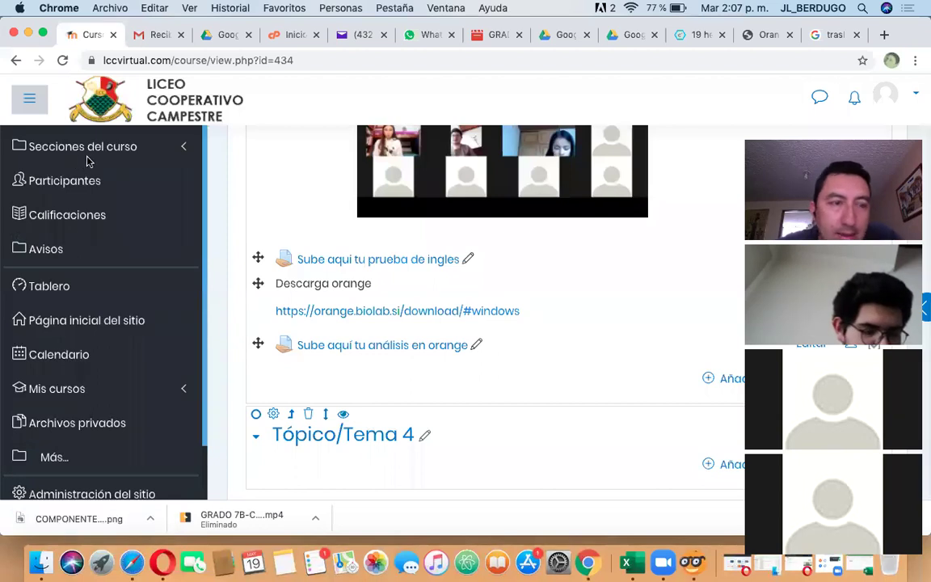